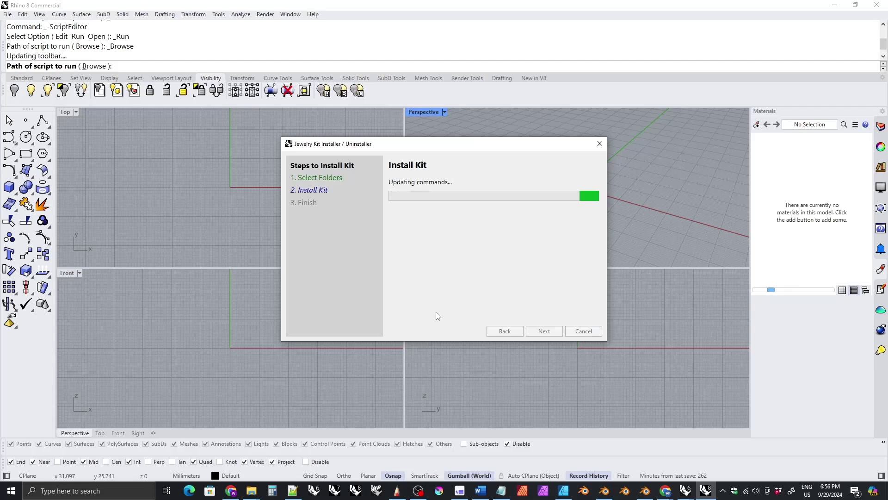
Finish the Jewelry Kit installation and move the floating JewelryKit toolbar into place.
click(407, 197)
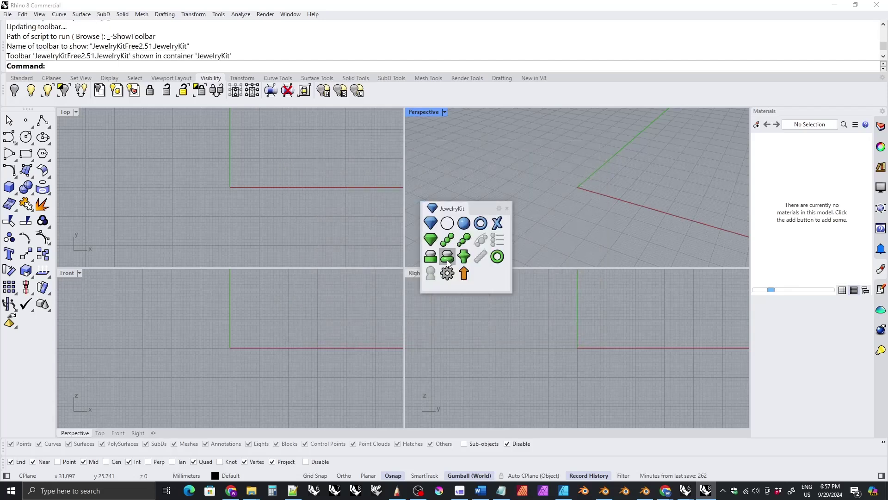
drag(480, 207, 745, 301)
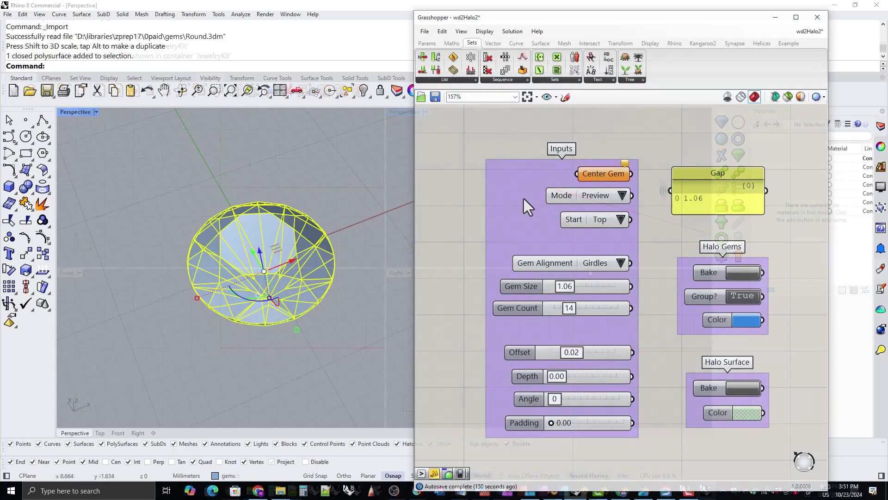
Set the round gem as Center Gem, enlarge the halo gems, and set depth 0.17 and offset 0.50.
right_click(596, 174)
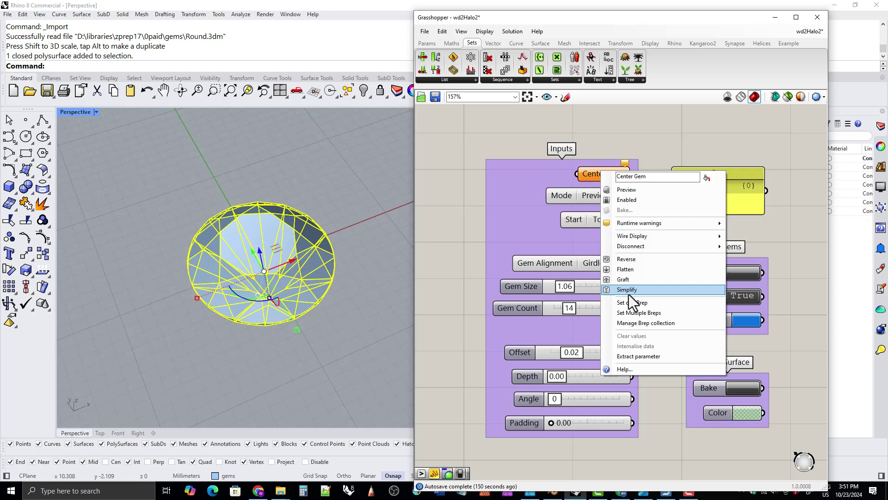
click(629, 296)
right_drag(353, 327, 392, 307)
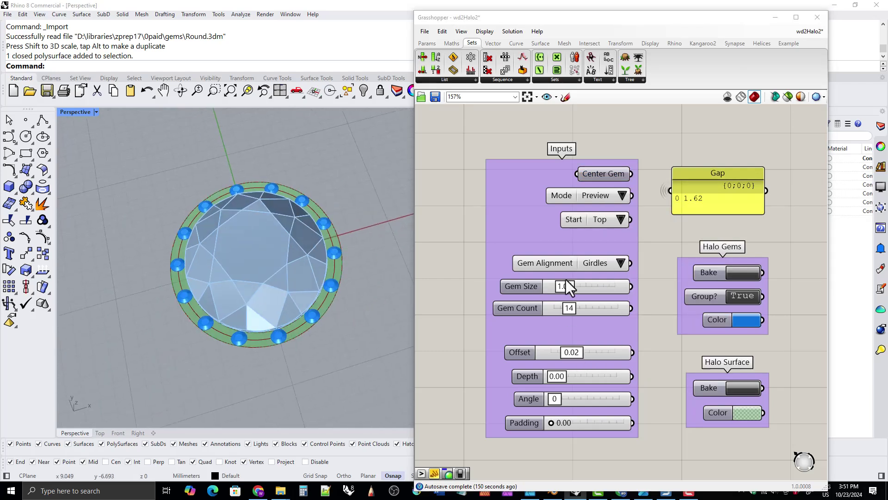
mouse_move(565, 286)
mouse_down()
mouse_move(586, 284)
mouse_move(573, 285)
mouse_move(571, 307)
mouse_move(580, 307)
mouse_move(573, 287)
mouse_up()
right_drag(402, 324, 407, 222)
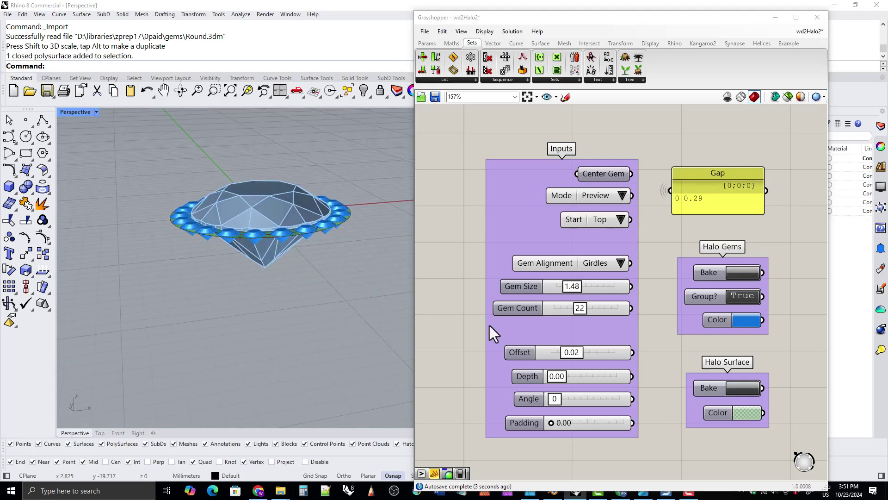
drag(557, 376, 583, 354)
right_drag(341, 277, 345, 305)
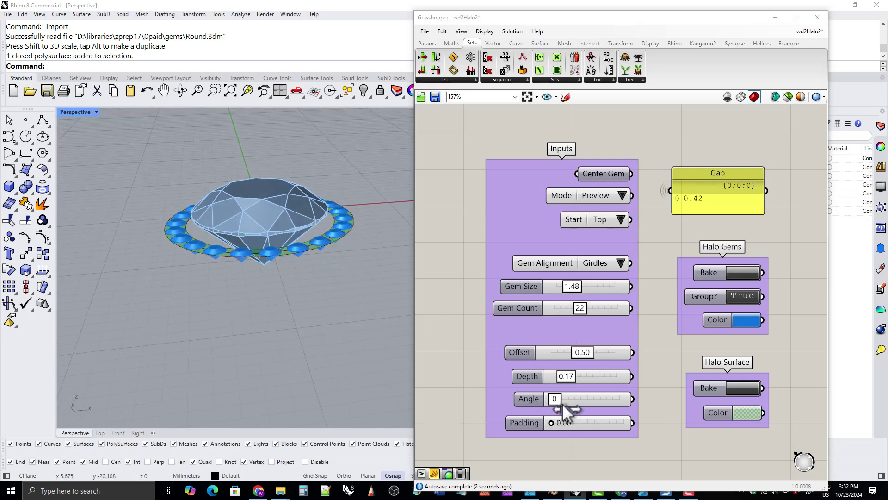
Tilt the halo gems to angle 21 and keep the padding at 0.00.
drag(562, 402, 599, 399)
right_drag(346, 257, 352, 296)
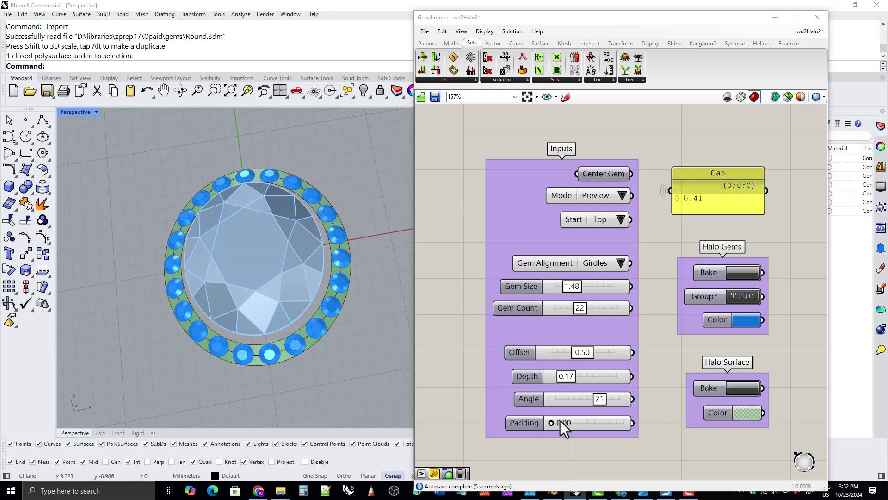
mouse_move(560, 422)
mouse_down()
mouse_move(568, 421)
mouse_move(548, 415)
mouse_up()
right_drag(352, 296, 356, 217)
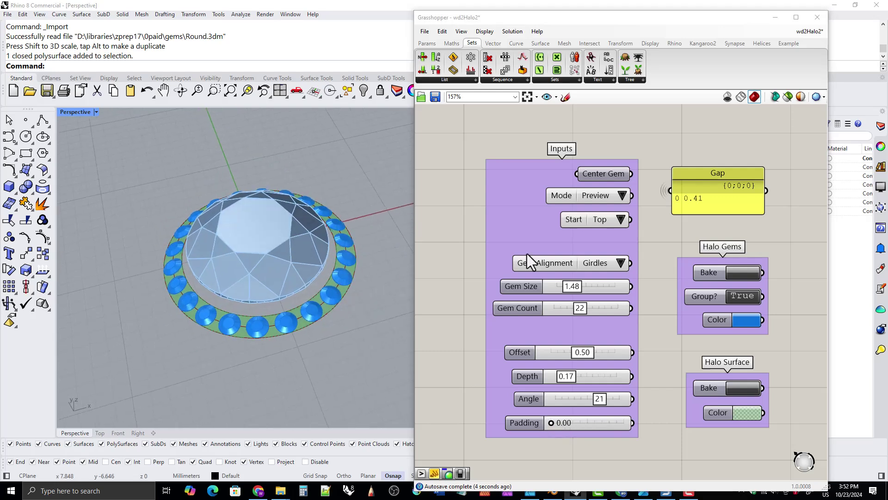
Try Side start position and table alignment, then restore Top start and girdle alignment.
click(621, 219)
click(629, 235)
click(626, 226)
click(621, 263)
click(632, 279)
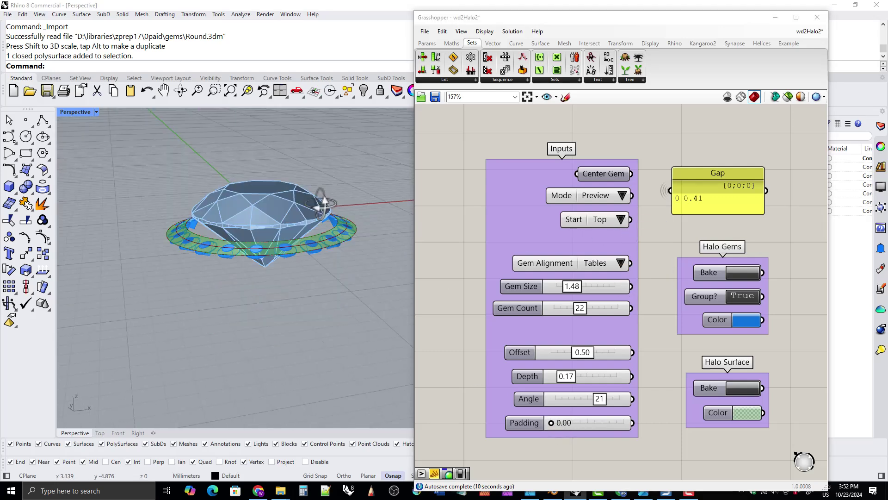
click(620, 264)
click(646, 269)
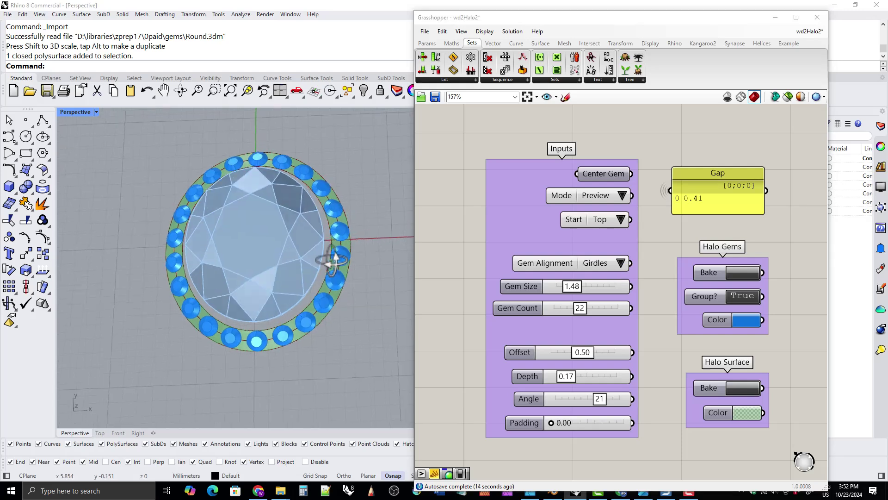
Switch the halo Mode from preview to Gems and close Grasshopper.
click(622, 195)
click(646, 209)
right_drag(366, 324, 367, 277)
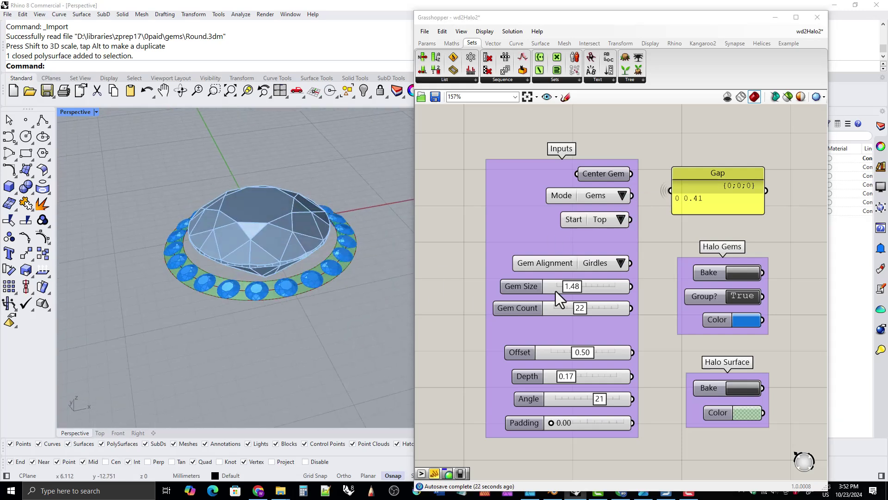
click(817, 17)
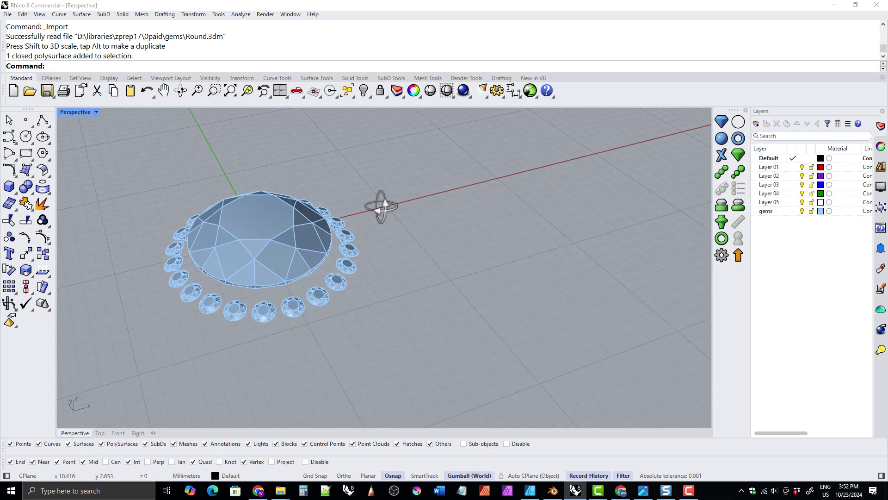
Assign the S-shaped curve as the gem path and the curved band as orientation object.
mouse_move(383, 204)
right_down()
mouse_move(367, 264)
mouse_move(426, 158)
mouse_move(377, 193)
right_up()
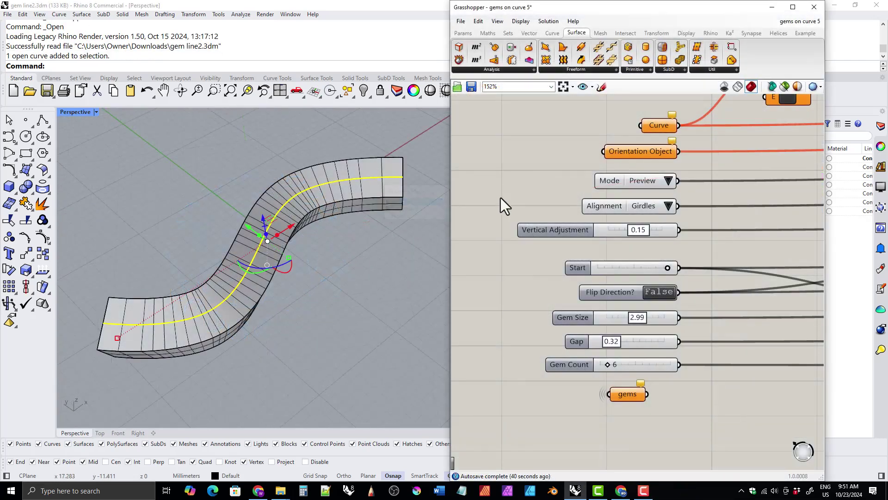
right_click(660, 127)
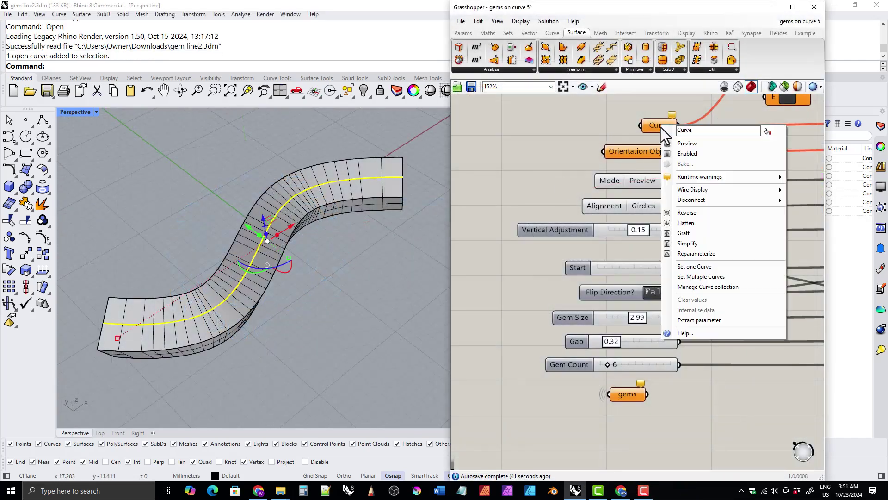
click(685, 267)
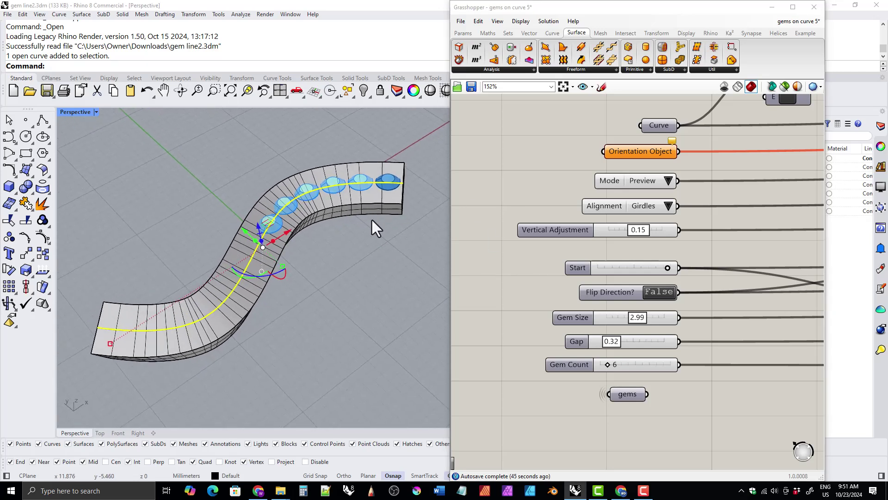
right_drag(371, 220, 376, 245)
click(386, 200)
right_click(647, 153)
click(679, 283)
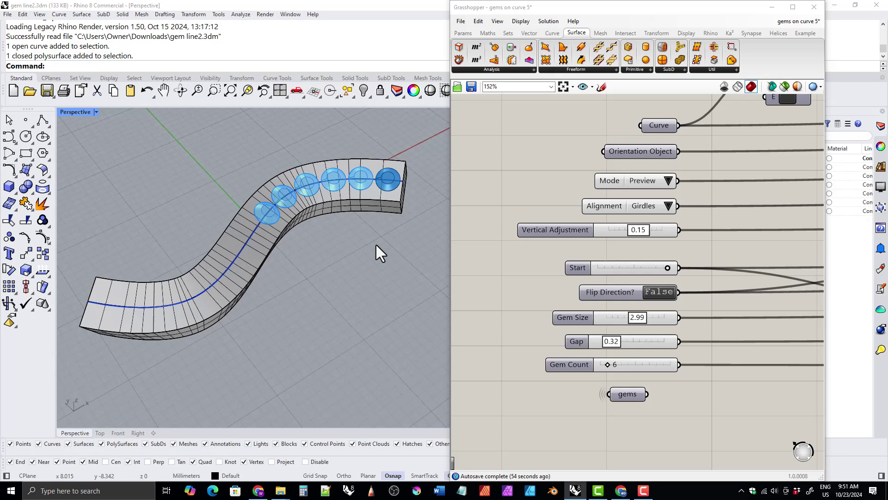
Slide and reverse the gem sequence, setting gem size 3.35 and gap 0.39.
mouse_move(667, 269)
mouse_down()
mouse_move(607, 276)
mouse_move(658, 266)
mouse_up()
double_click(658, 292)
drag(637, 319, 646, 320)
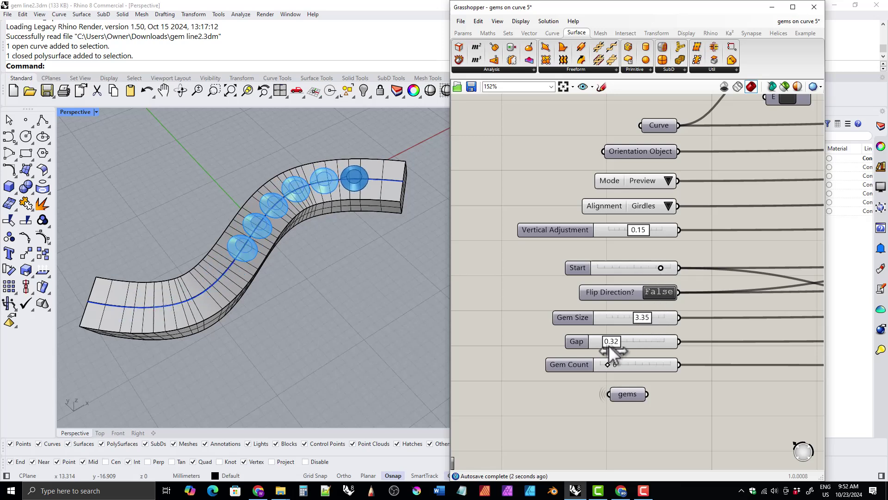
drag(609, 344, 612, 365)
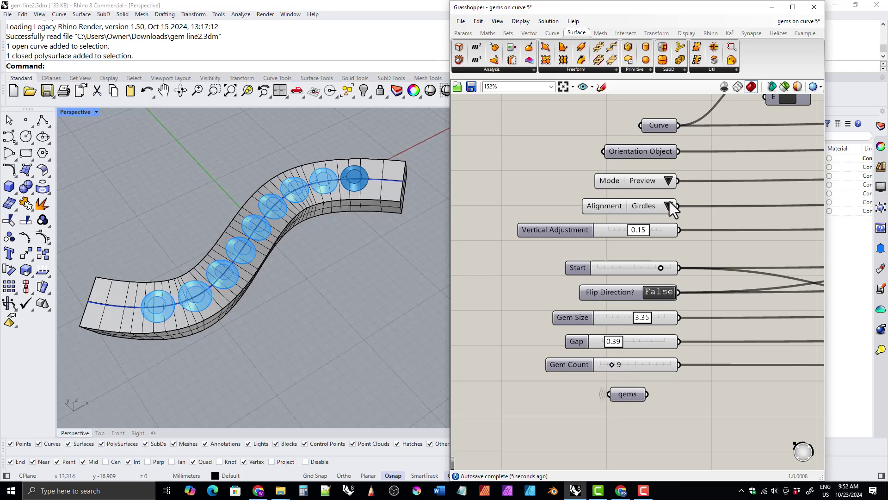
Switch Mode to Gems, bake the gems with default attributes, and close Grasshopper.
click(668, 180)
click(689, 195)
right_click(624, 397)
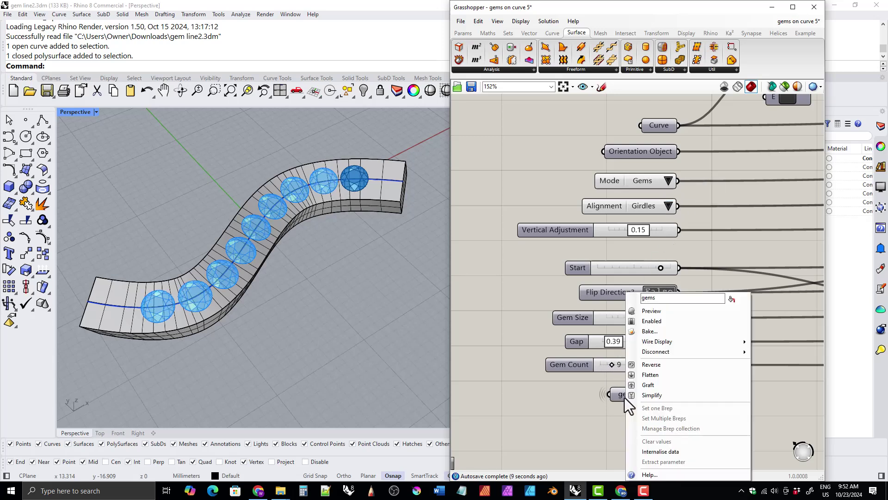
click(651, 331)
click(630, 430)
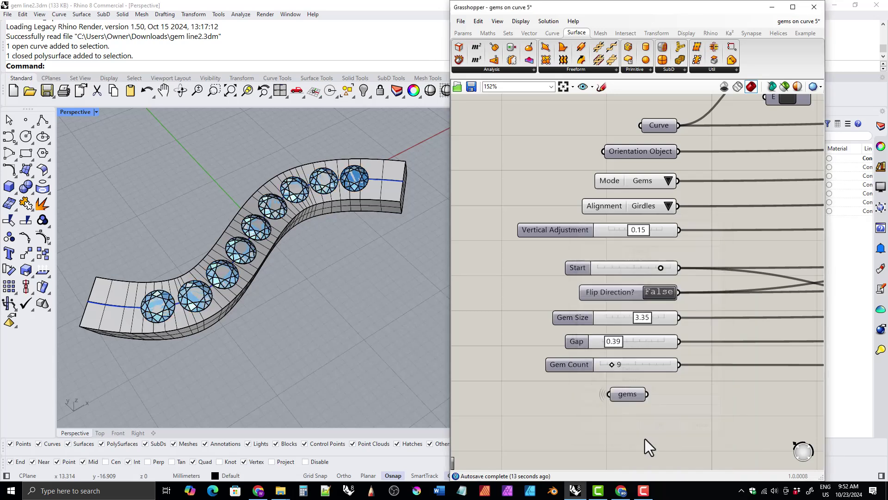
click(814, 8)
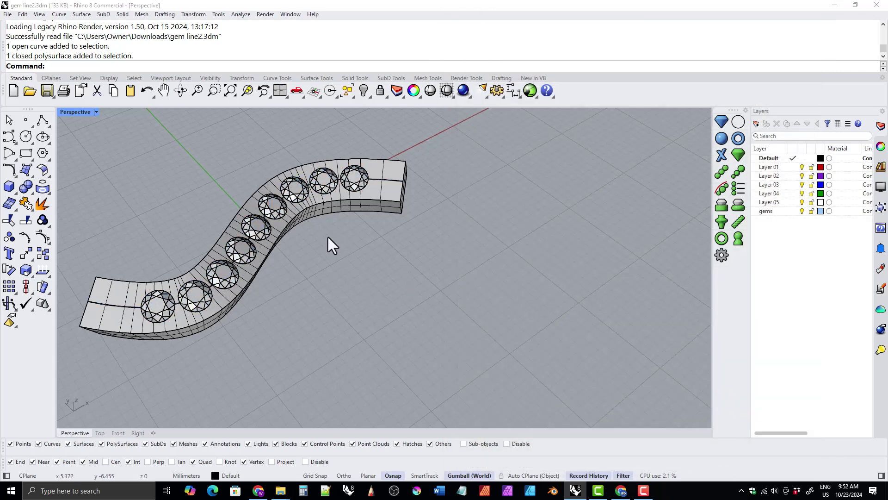
right_drag(327, 244, 421, 234)
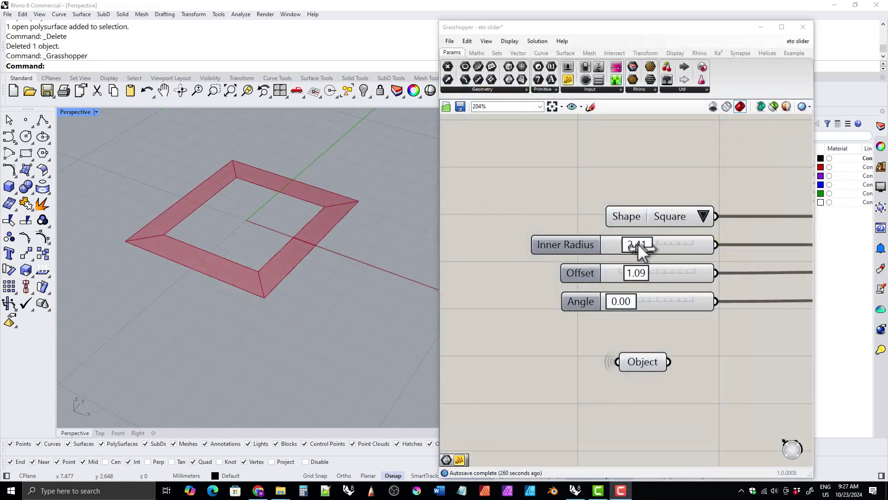
Make the bezel Round with inner radius 3.49, offset 1.76 and angle 54.51.
drag(638, 244, 650, 275)
mouse_move(622, 301)
mouse_down()
mouse_move(665, 307)
mouse_move(625, 300)
mouse_up()
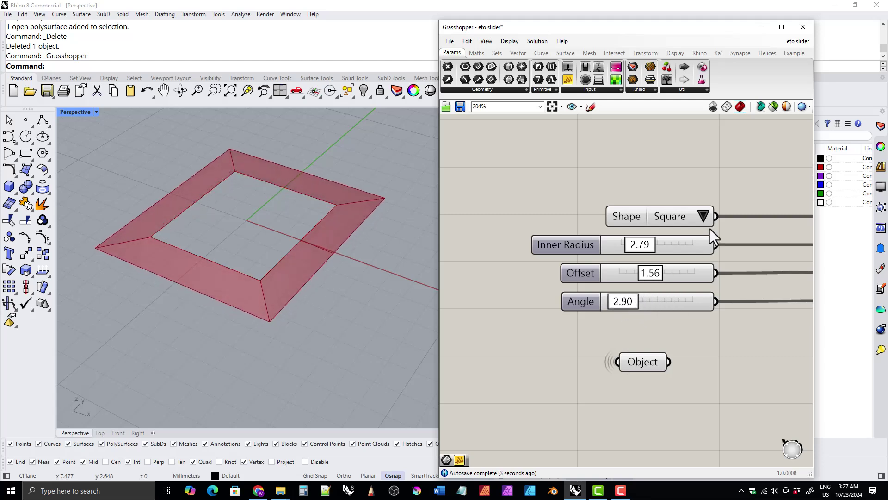
click(703, 217)
click(730, 231)
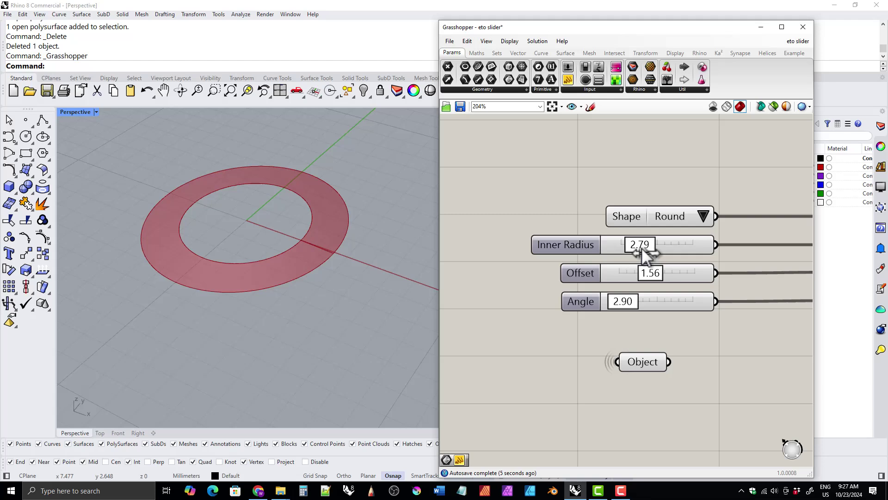
drag(642, 248, 662, 315)
Bake the round ring into Rhino with default attributes and close Grasshopper.
right_click(643, 362)
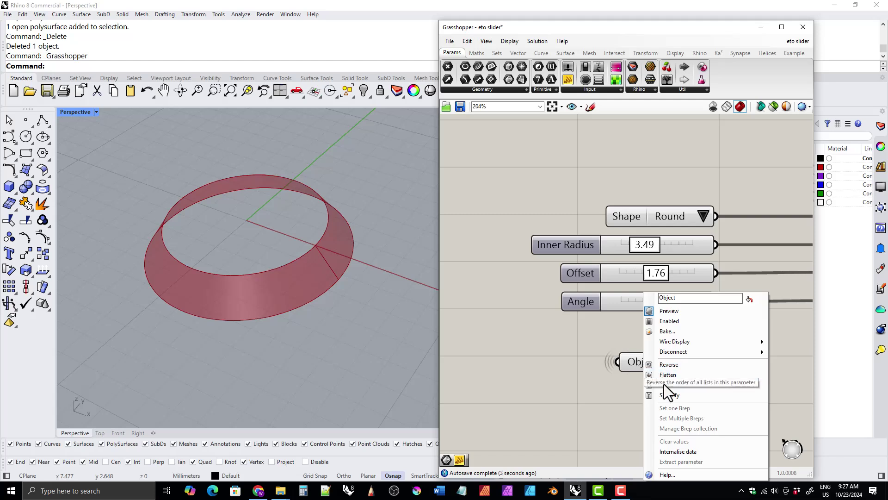
click(668, 332)
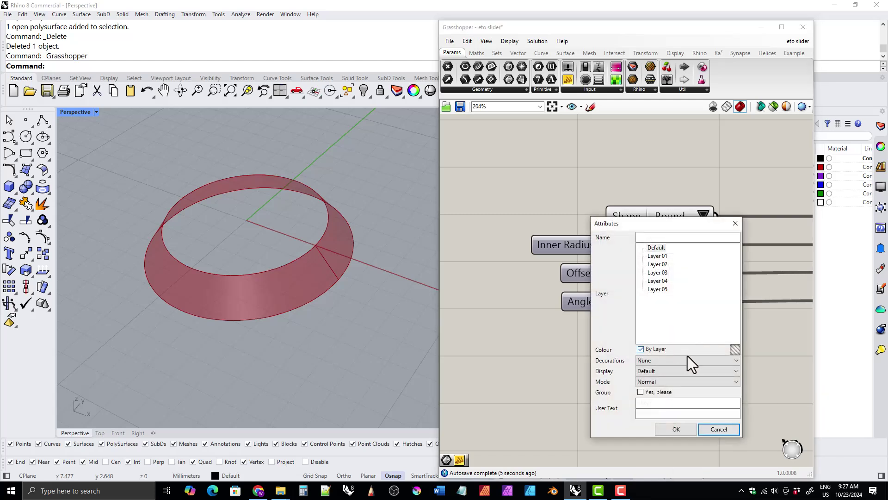
click(673, 432)
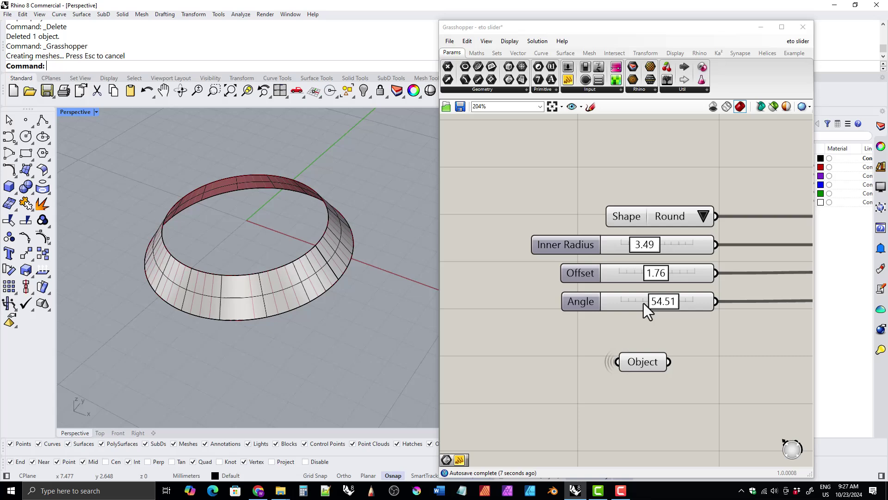
click(803, 27)
right_drag(356, 313, 387, 337)
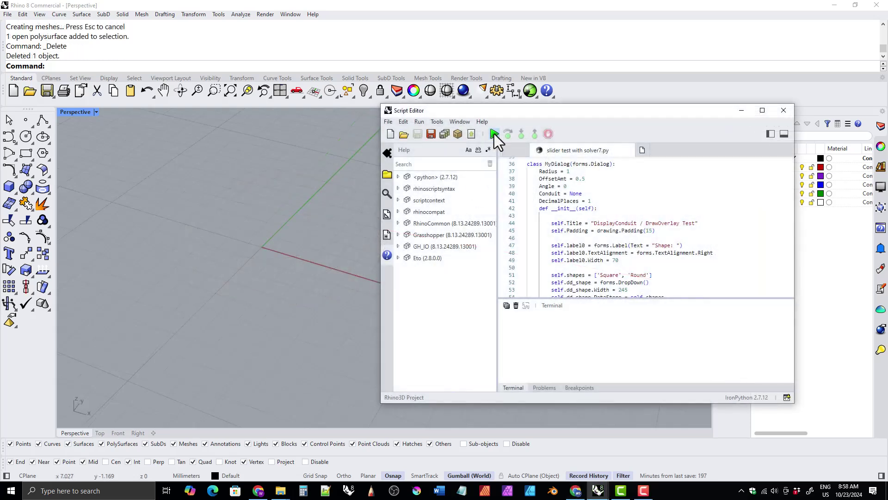
Run the bezel dialog script and adjust the square frame's inner radius, offset and slope.
click(494, 134)
drag(474, 195, 604, 188)
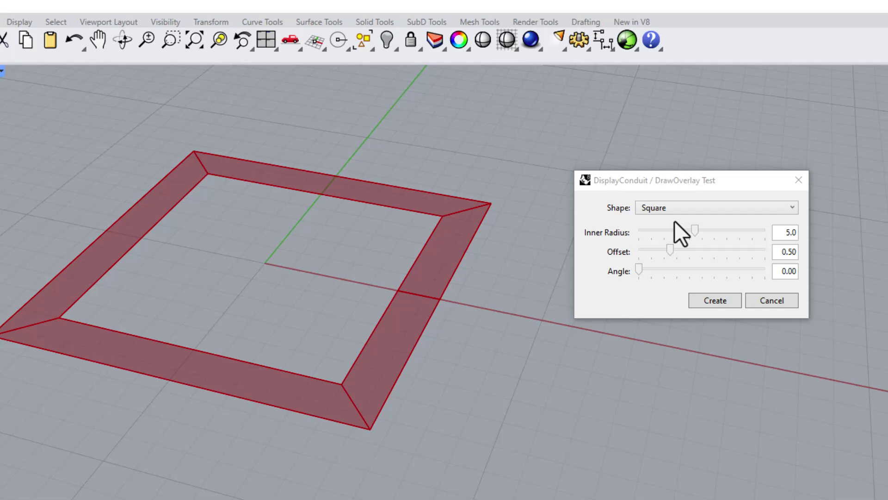
drag(694, 230, 708, 253)
drag(640, 271, 700, 287)
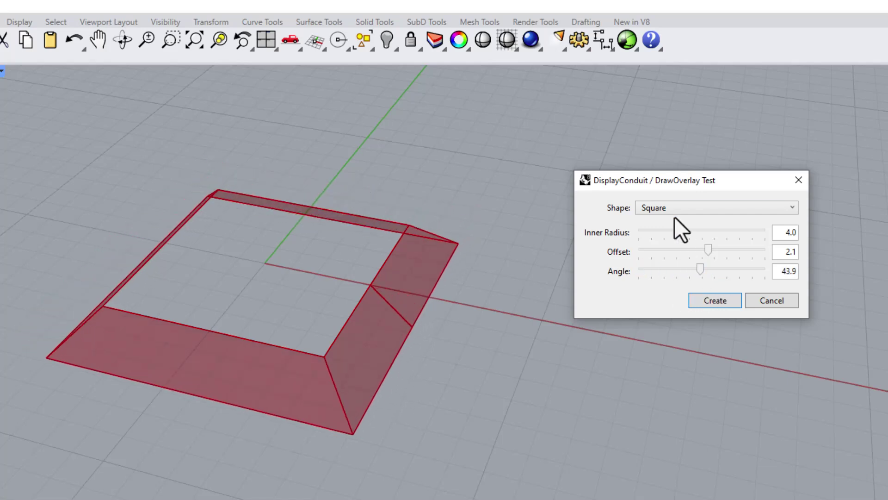
Switch the preview shape to Round with a 5.2 inner opening and a new slope angle.
click(664, 210)
click(660, 235)
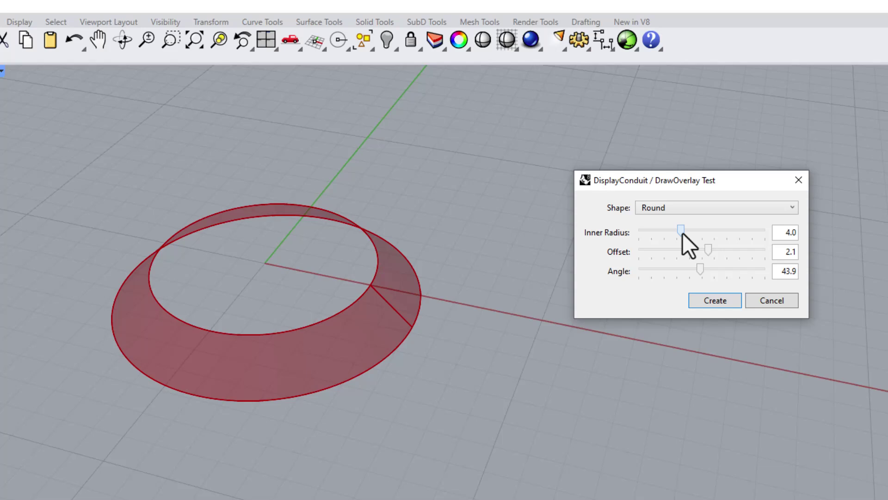
drag(682, 232, 754, 262)
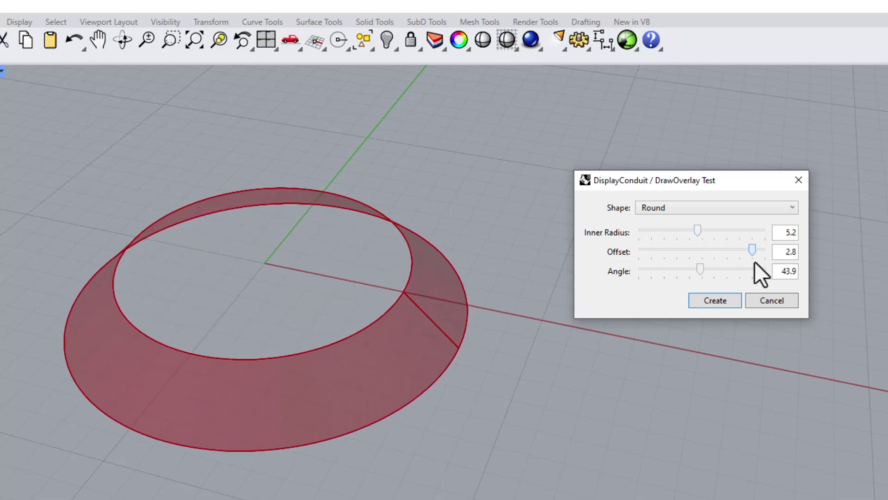
mouse_move(700, 269)
mouse_down()
mouse_move(637, 274)
mouse_move(775, 270)
mouse_move(664, 271)
mouse_move(710, 277)
mouse_up()
click(707, 303)
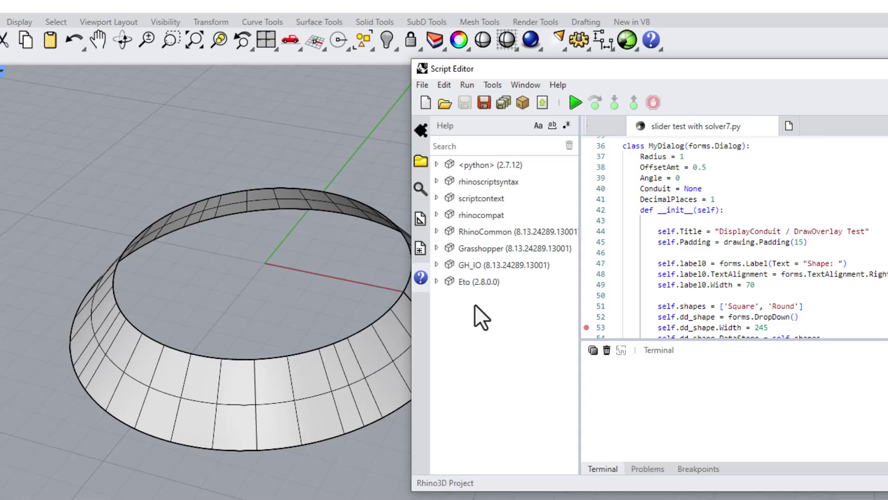